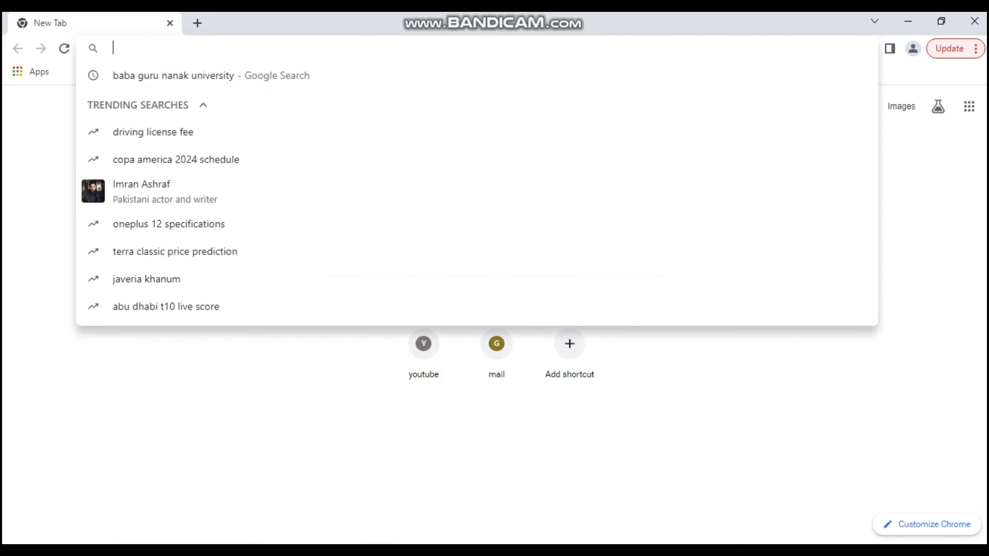
Search Google for 'baba guru nanak university' using the address-bar autocomplete.
{"action": "type", "text": "baba guru nanak university"}
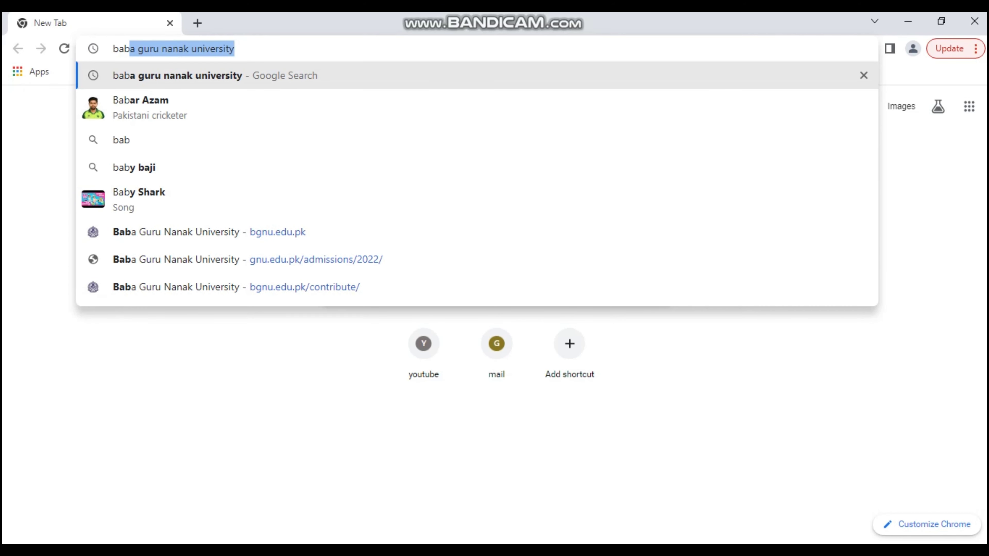
{"action": "key", "text": "Return"}
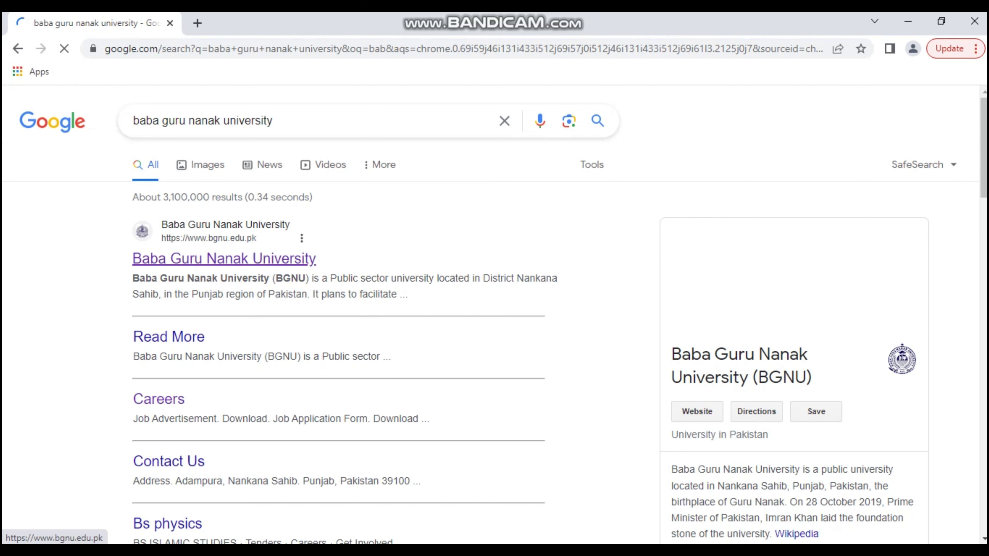
Open the BGNU website from the results, dismiss the popup and go to the online admission portal.
{"action": "left_click", "coordinate": [224, 258]}
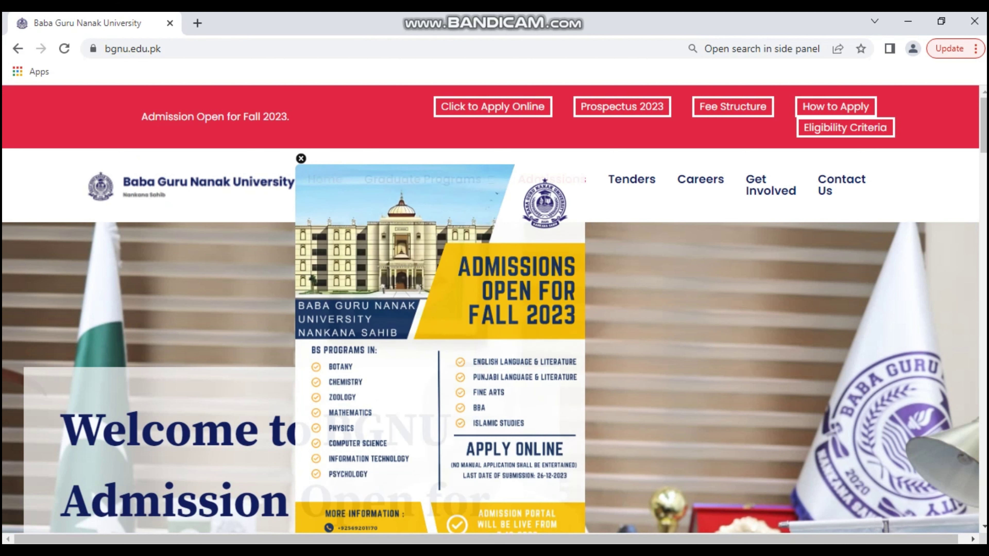
{"action": "key", "text": "Escape"}
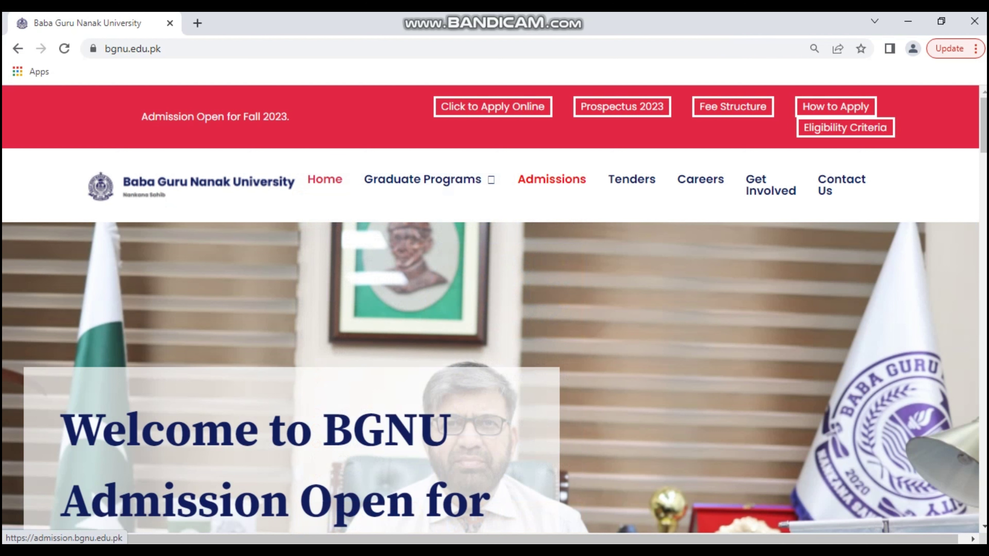
{"action": "left_click", "coordinate": [493, 107]}
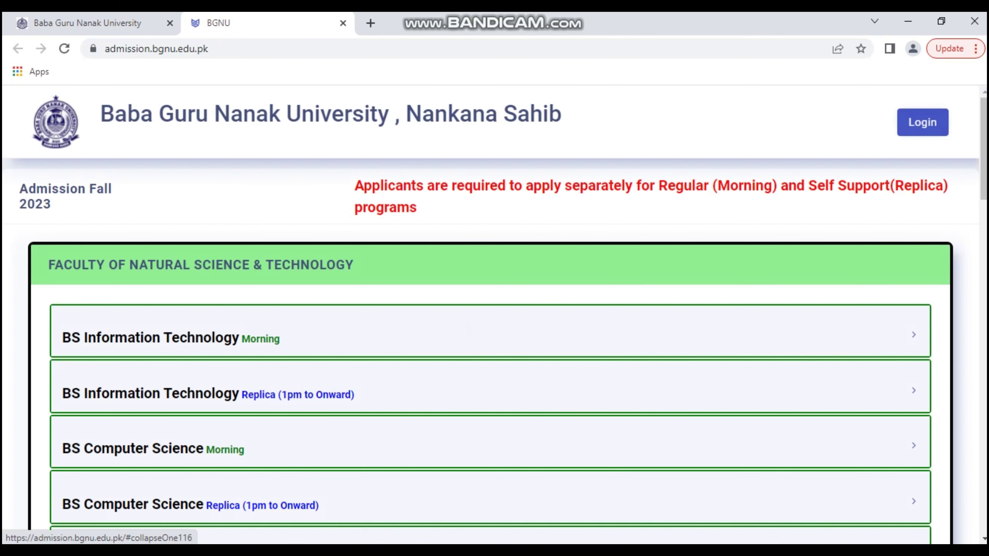
Expand BS Mathematics Morning in the Fall 2023 list to show its 45% eligibility requirement.
{"action": "scroll", "coordinate": [491, 347], "scroll_direction": "down", "scroll_amount": 5}
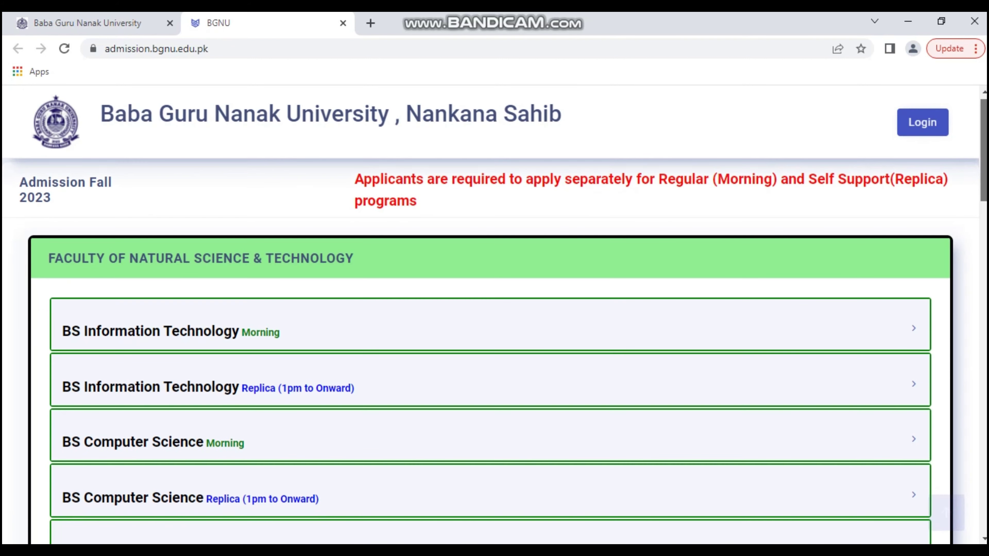
{"action": "scroll", "coordinate": [491, 347], "scroll_direction": "down", "scroll_amount": 2}
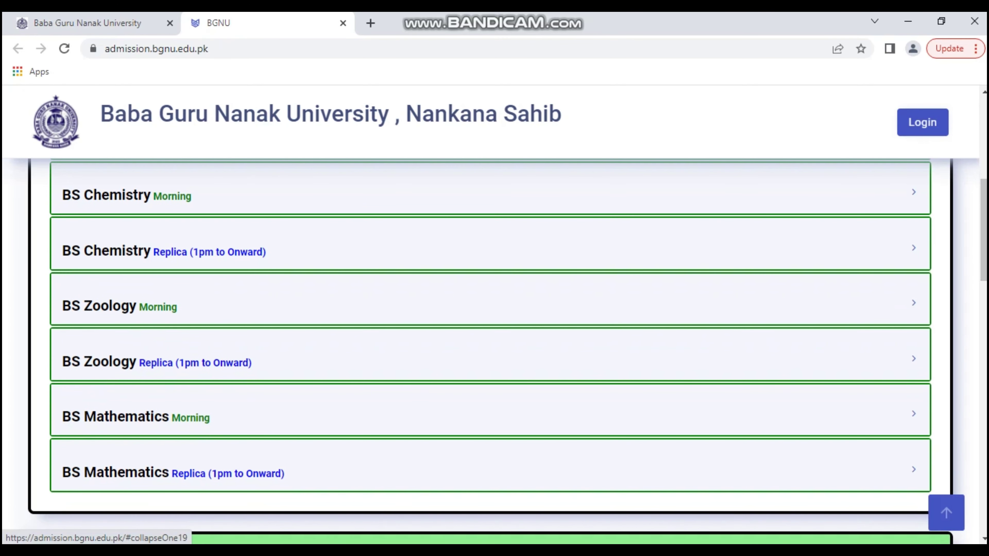
{"action": "left_click", "coordinate": [490, 409]}
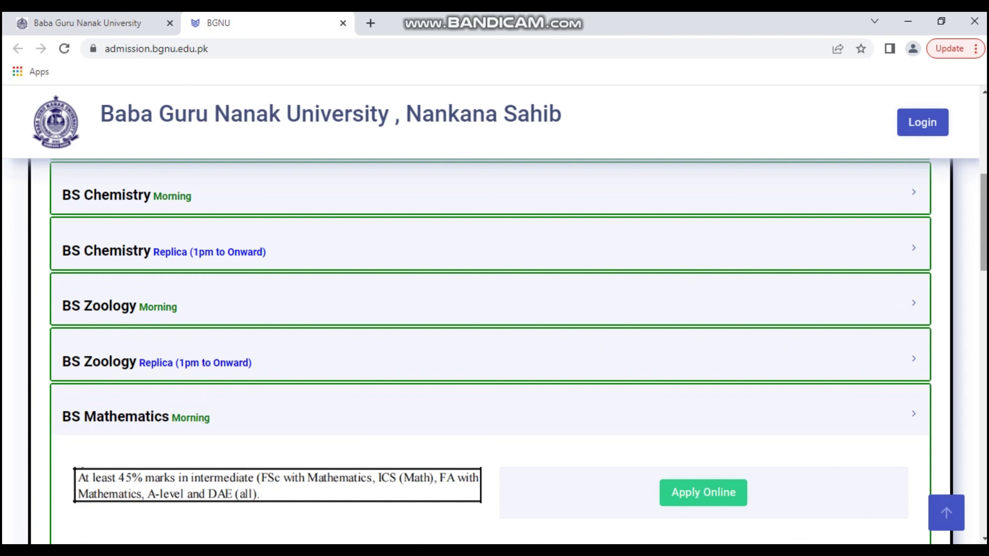
{"action": "scroll", "coordinate": [490, 350], "scroll_direction": "down", "scroll_amount": 4}
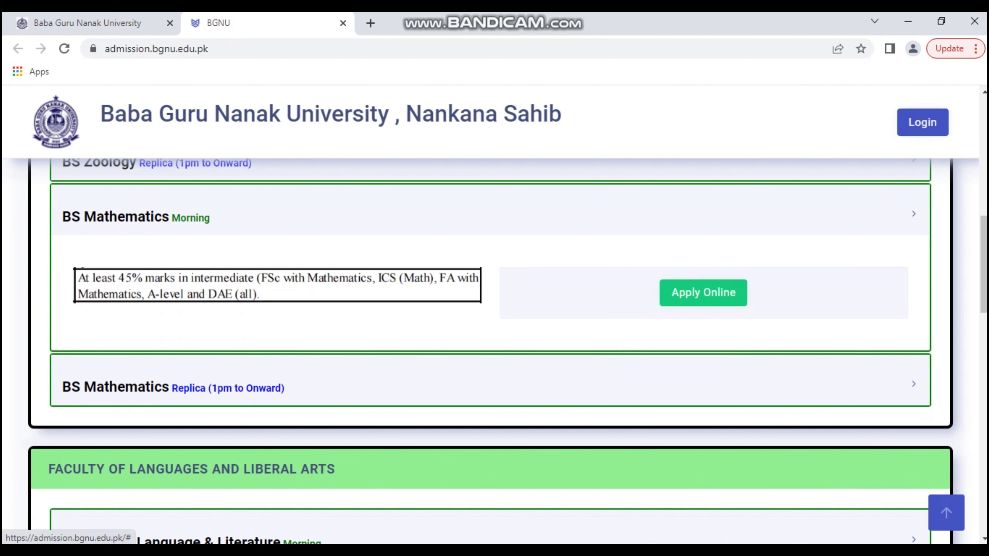
Apply to BS Mathematics Morning and sign up a new account with email, cell number and password.
{"action": "left_click", "coordinate": [703, 292]}
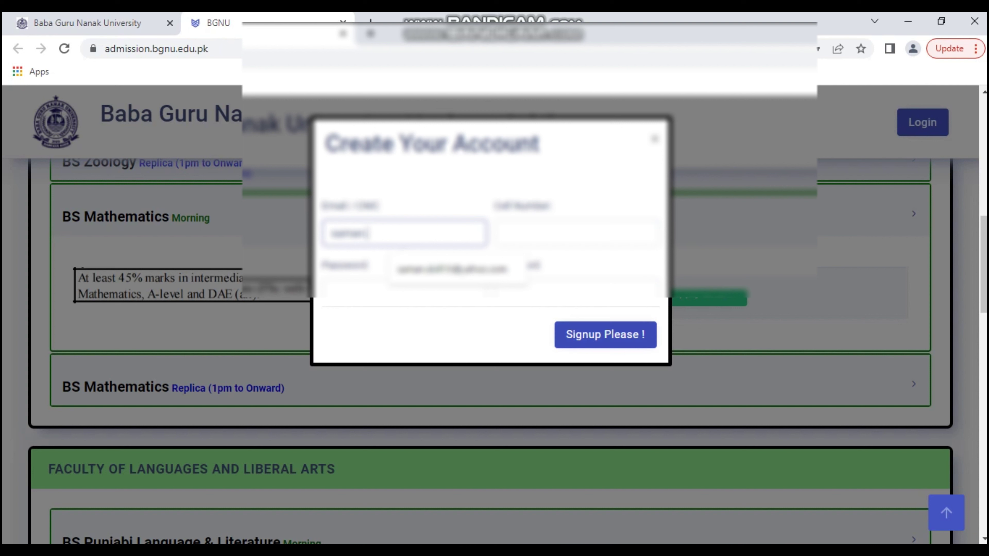
{"action": "left_click", "coordinate": [604, 334]}
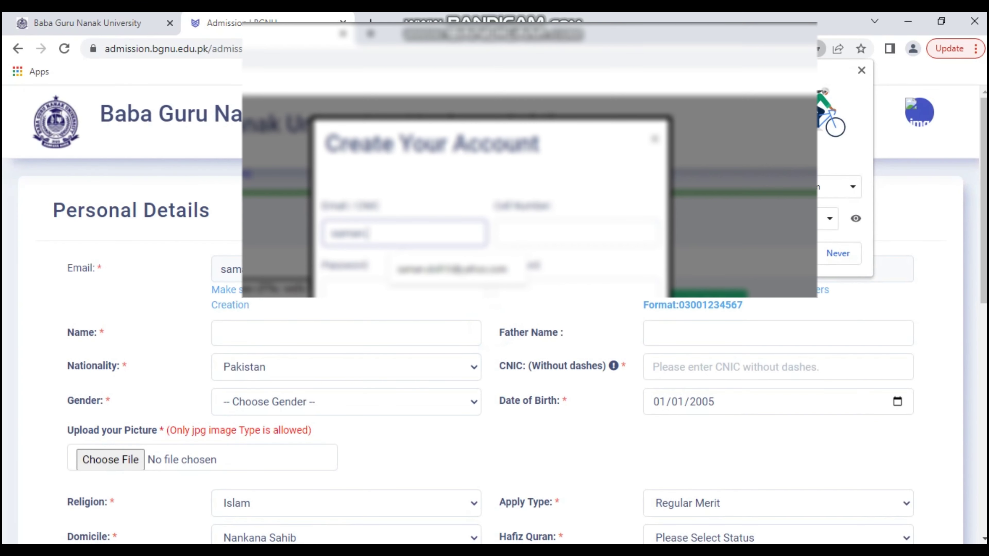
Dismiss the save-password prompt and enter the applicant's name, correcting its first letter to uppercase.
{"action": "left_click", "coordinate": [861, 70]}
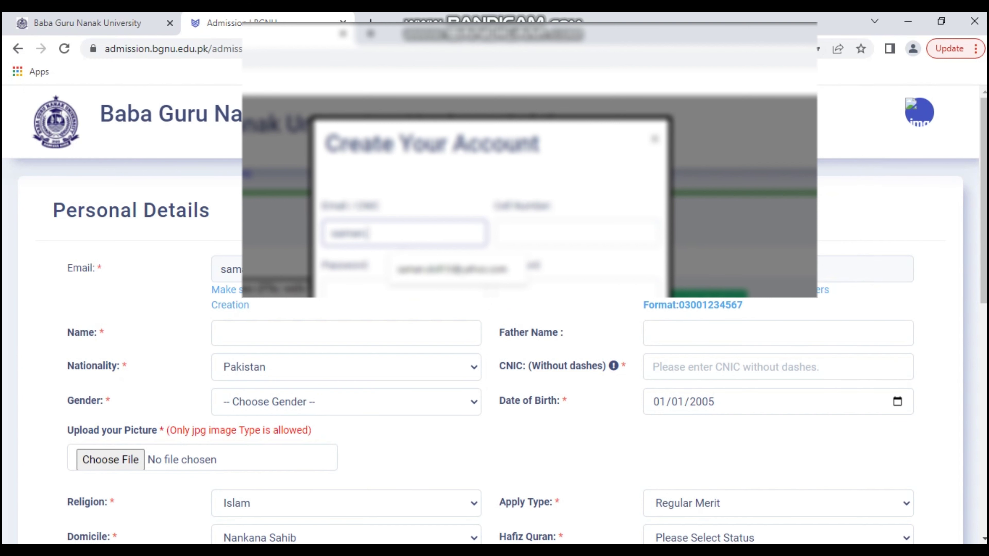
{"action": "scroll", "coordinate": [503, 319], "scroll_direction": "down", "scroll_amount": 2}
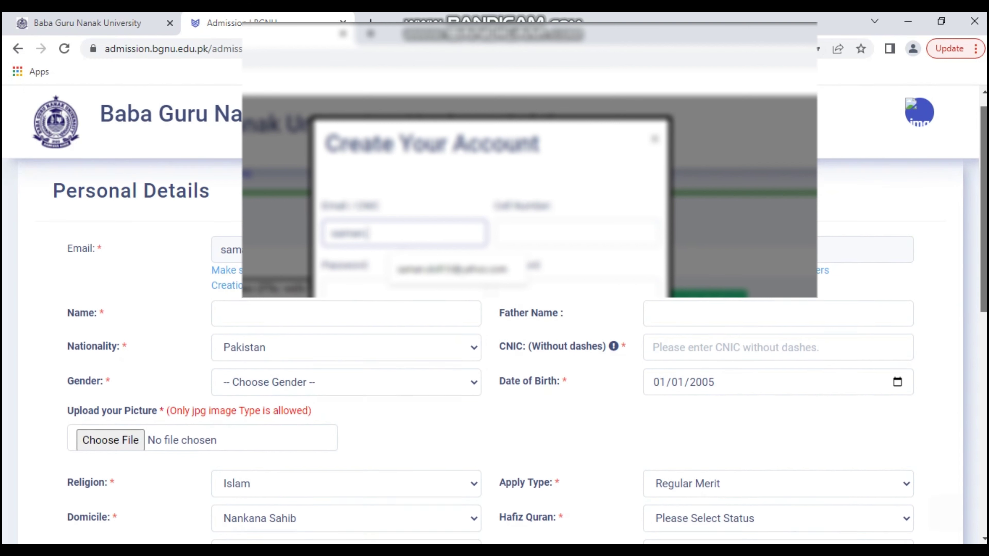
{"action": "left_click", "coordinate": [228, 259]}
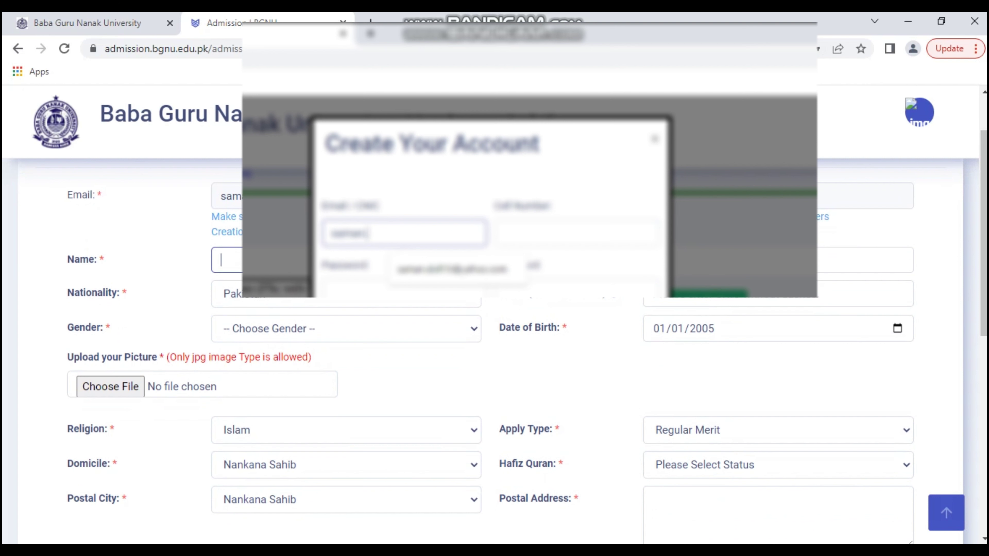
{"action": "type", "text": "sam"}
{"action": "key", "text": "BackSpace"}
{"action": "type", "text": "Sam"}
Move through the father name field and begin entering the applicant's CNIC number.
{"action": "left_click", "coordinate": [864, 260]}
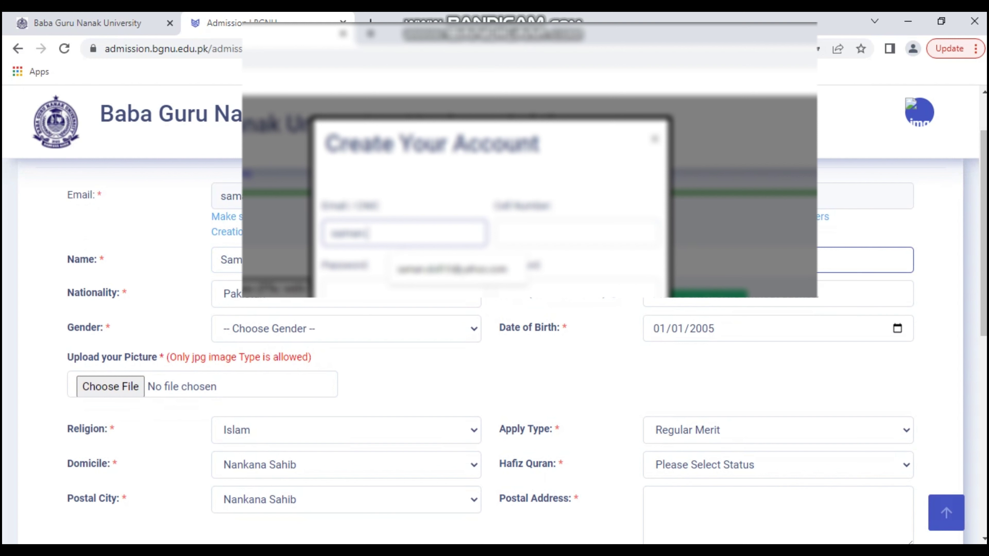
{"action": "left_click", "coordinate": [856, 302]}
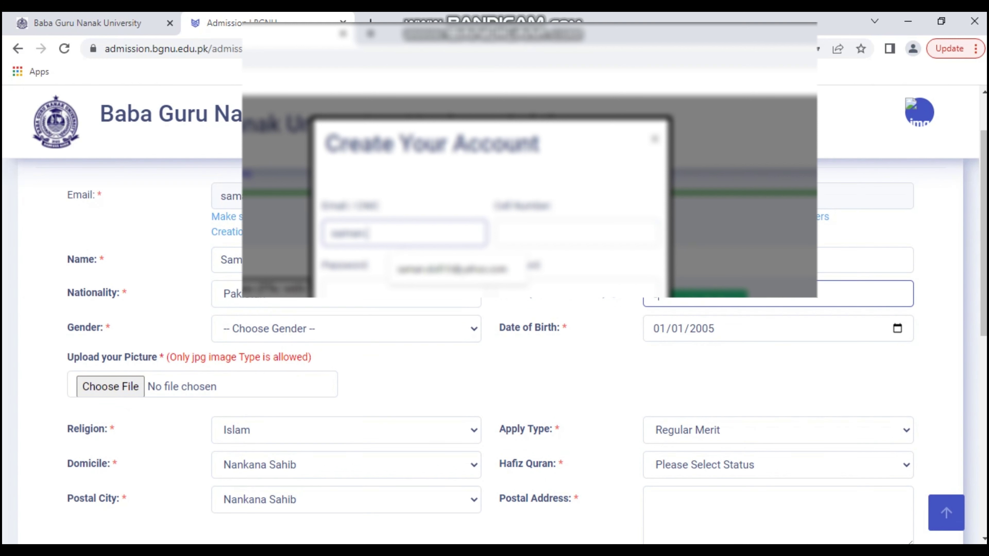
{"action": "type", "text": "00"}
{"action": "left_click", "coordinate": [897, 328]}
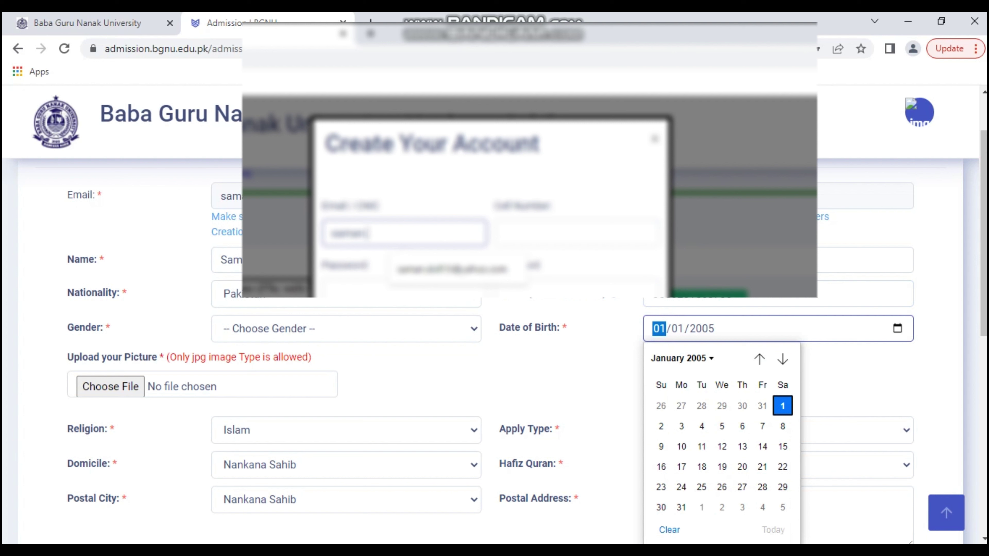
{"action": "left_click", "coordinate": [682, 357]}
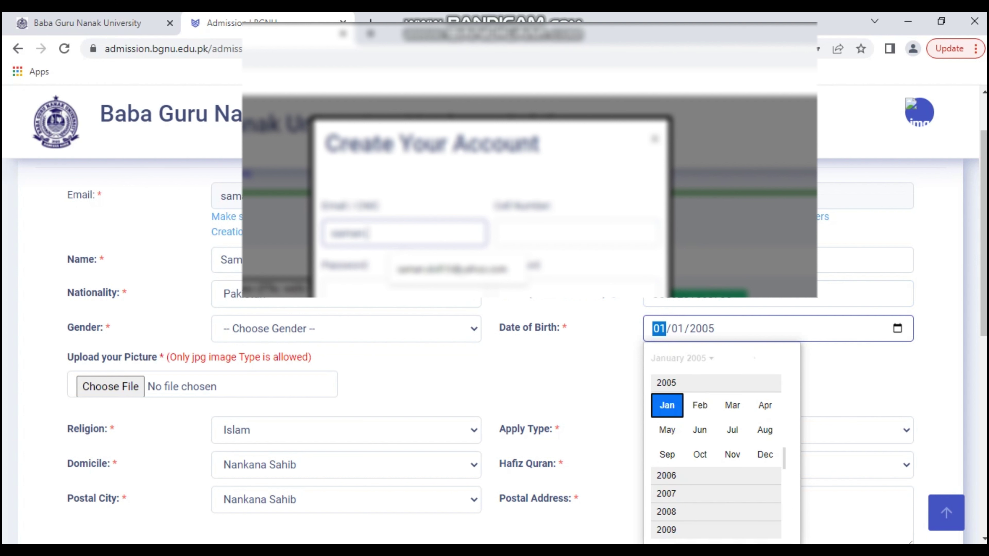
{"action": "scroll", "coordinate": [715, 456], "scroll_direction": "down", "scroll_amount": 1}
{"action": "scroll", "coordinate": [716, 456], "scroll_direction": "down", "scroll_amount": 2}
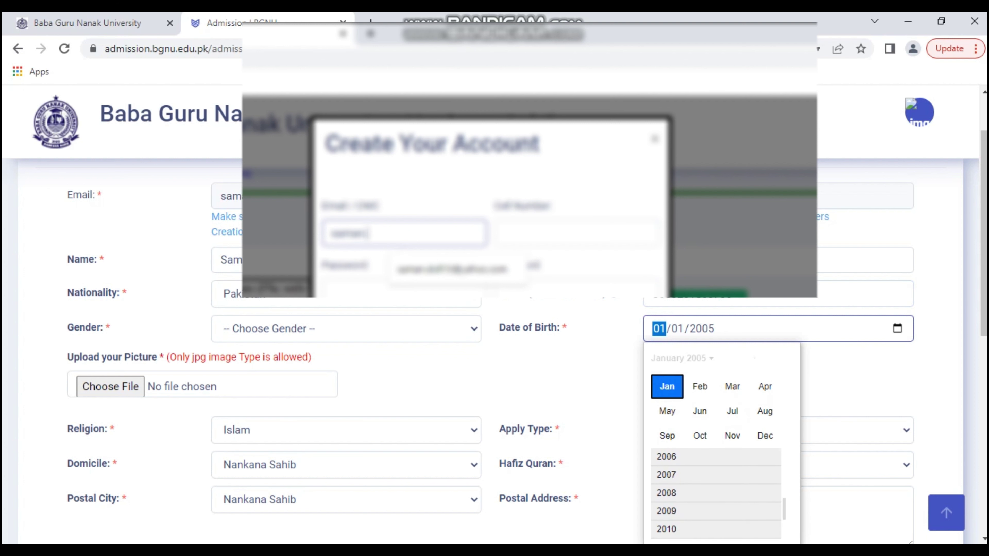
{"action": "scroll", "coordinate": [716, 492], "scroll_direction": "down", "scroll_amount": 1}
{"action": "scroll", "coordinate": [715, 492], "scroll_direction": "up", "scroll_amount": 1}
{"action": "scroll", "coordinate": [716, 455], "scroll_direction": "up", "scroll_amount": 4}
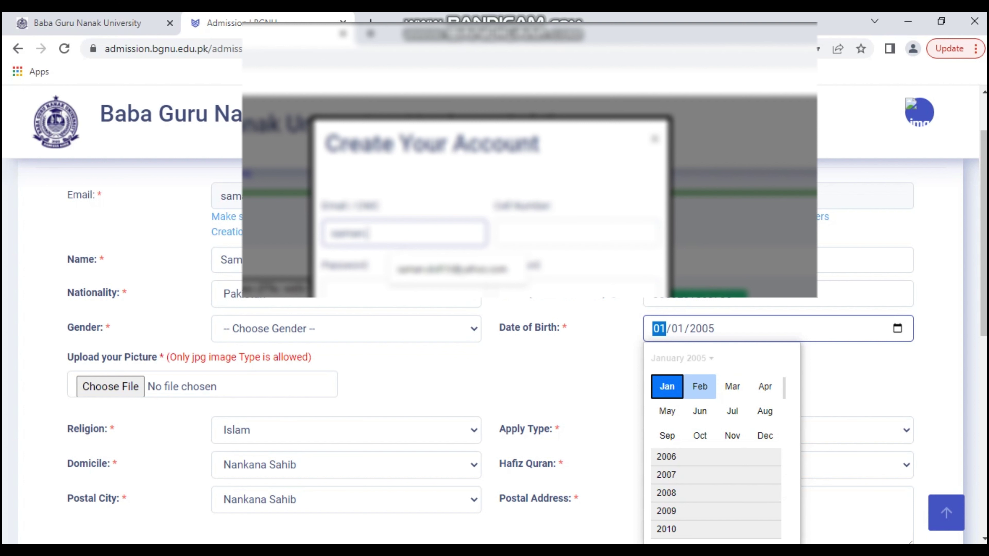
{"action": "left_click", "coordinate": [765, 386]}
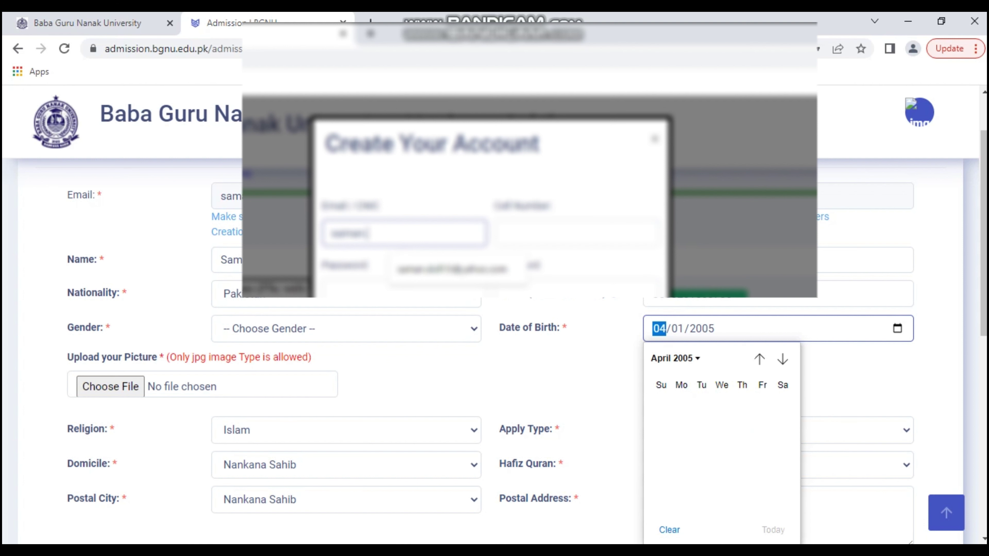
{"action": "left_click", "coordinate": [670, 530]}
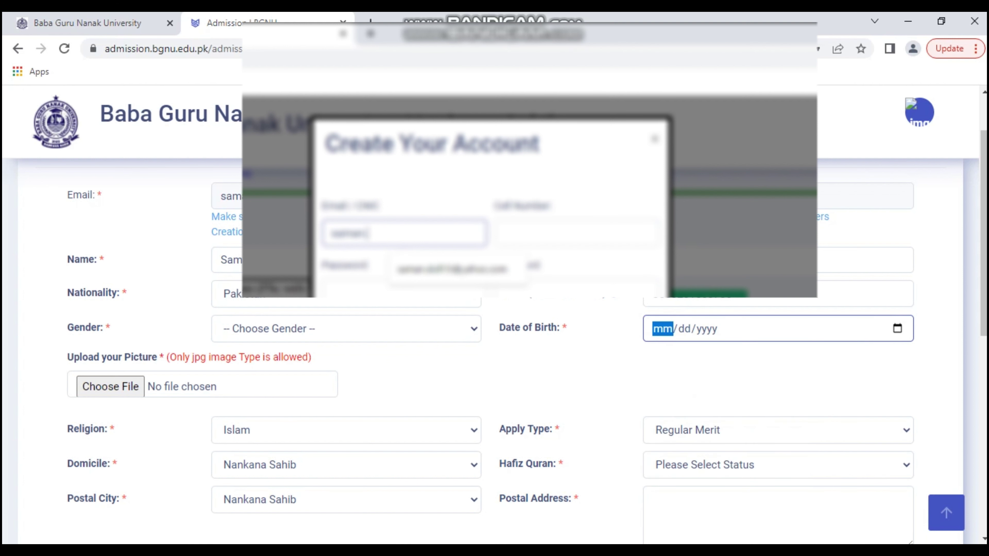
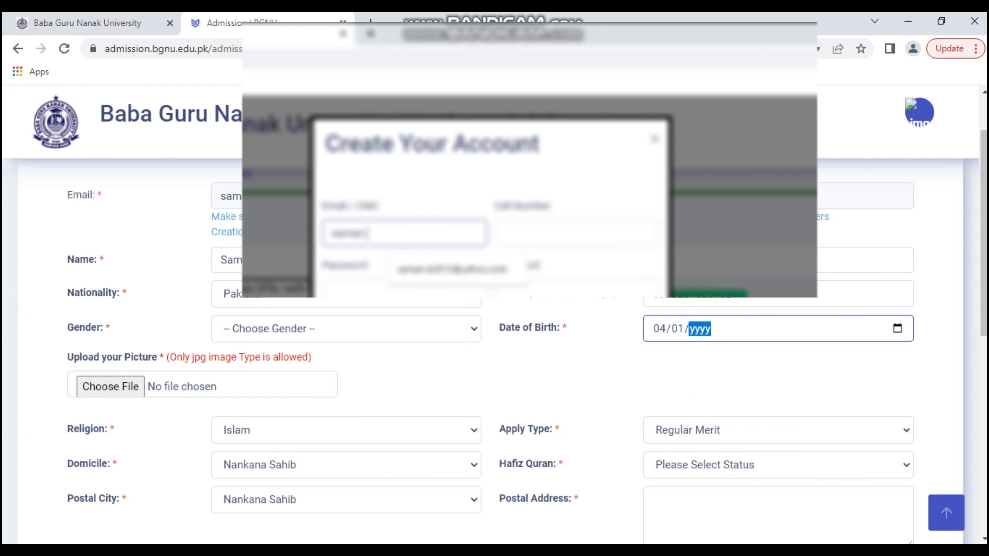
{"action": "key", "text": "Tab"}
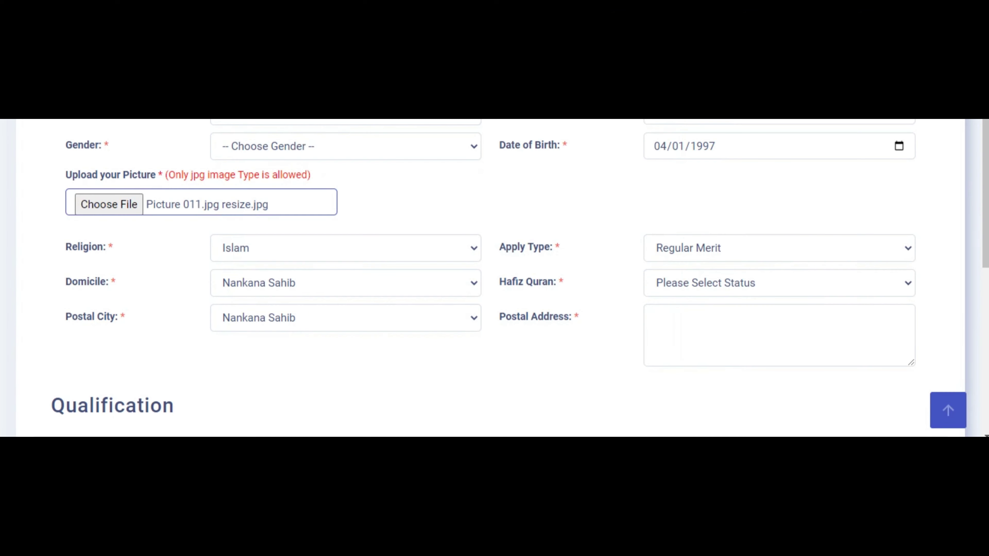
Keep Apply Type as Regular Merit and set Hafiz Quran to No.
{"action": "left_click", "coordinate": [779, 248]}
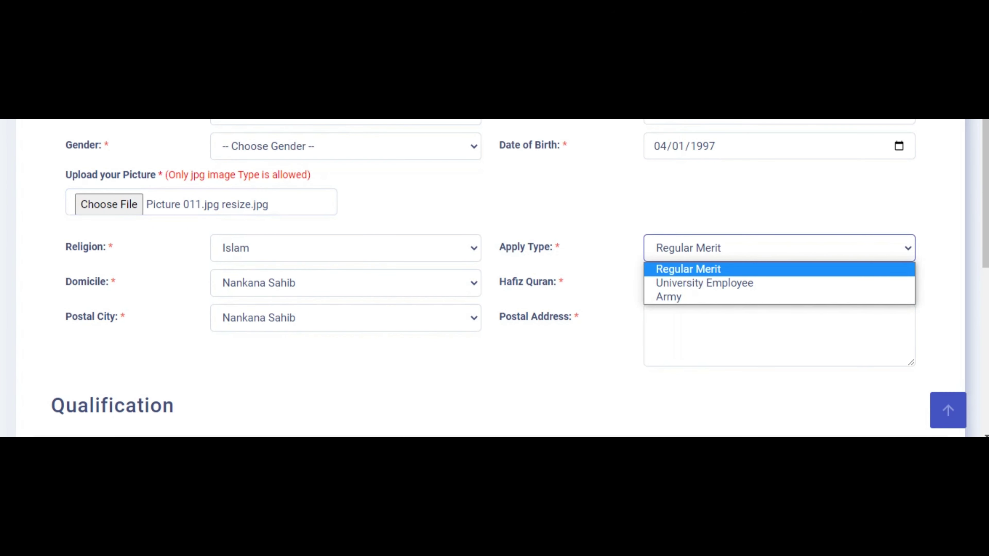
{"action": "key", "text": "Escape"}
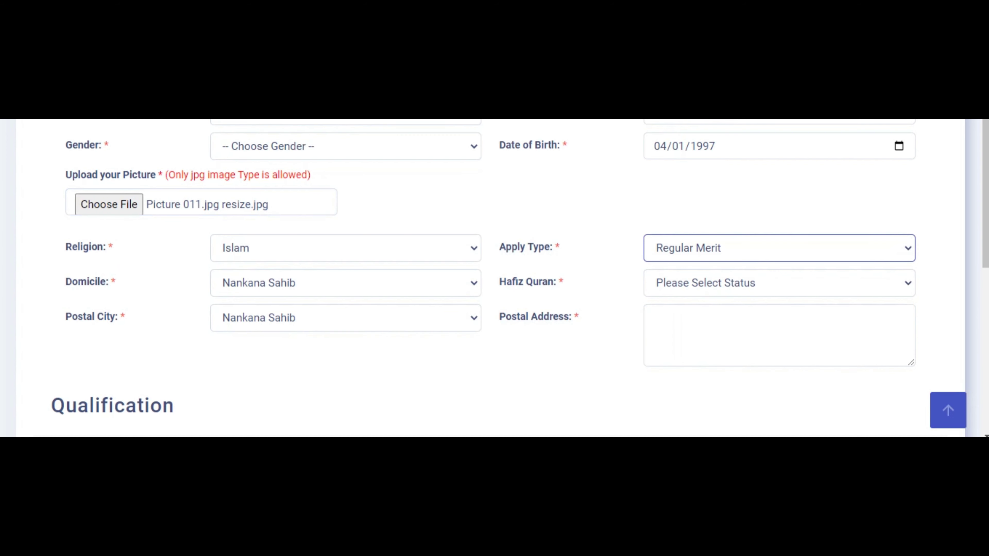
{"action": "left_click", "coordinate": [779, 282]}
{"action": "key", "text": "Return"}
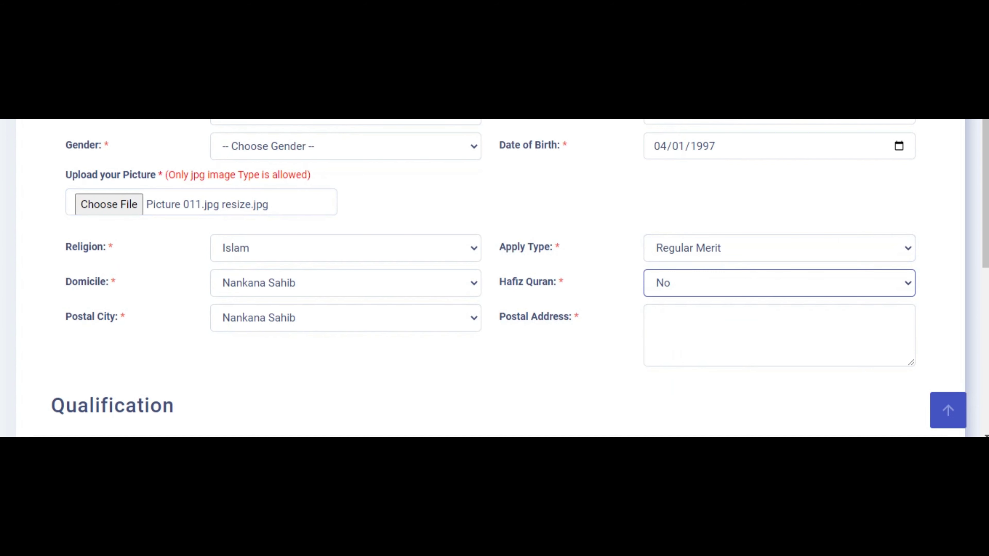
Choose Shahkot as the postal city from the dropdown list.
{"action": "left_click", "coordinate": [345, 317]}
{"action": "scroll", "coordinate": [345, 210], "scroll_direction": "down", "scroll_amount": 5}
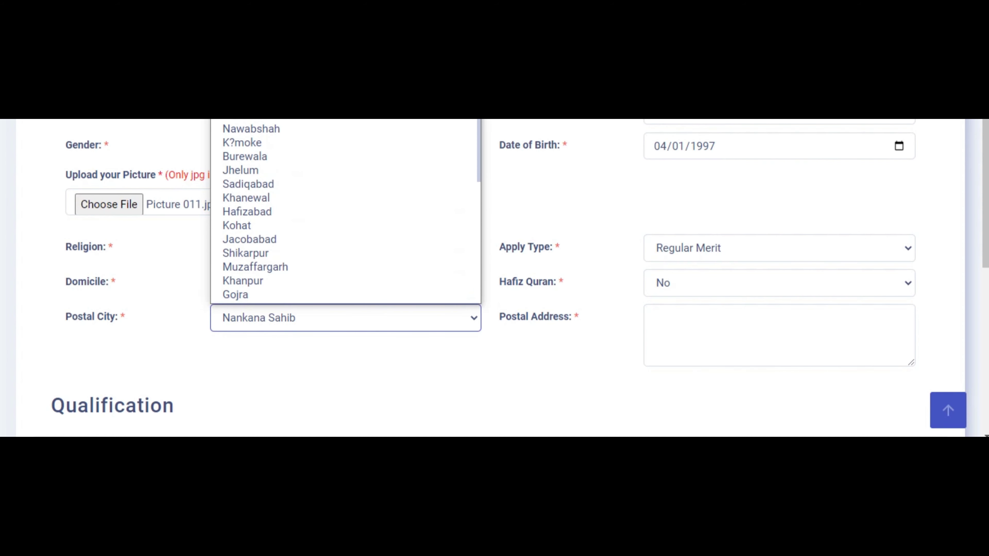
{"action": "scroll", "coordinate": [345, 210], "scroll_direction": "down", "scroll_amount": 10}
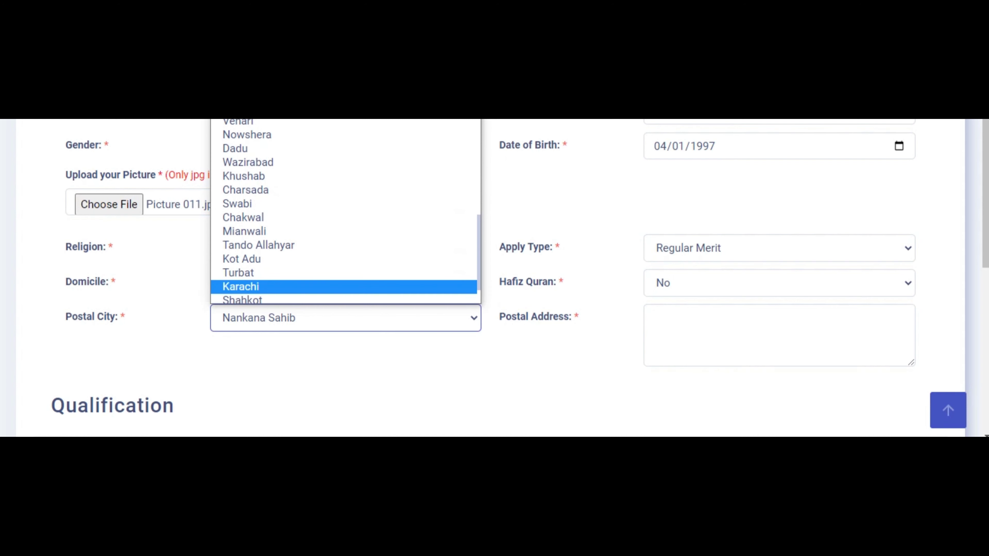
{"action": "scroll", "coordinate": [345, 211], "scroll_direction": "down", "scroll_amount": 2}
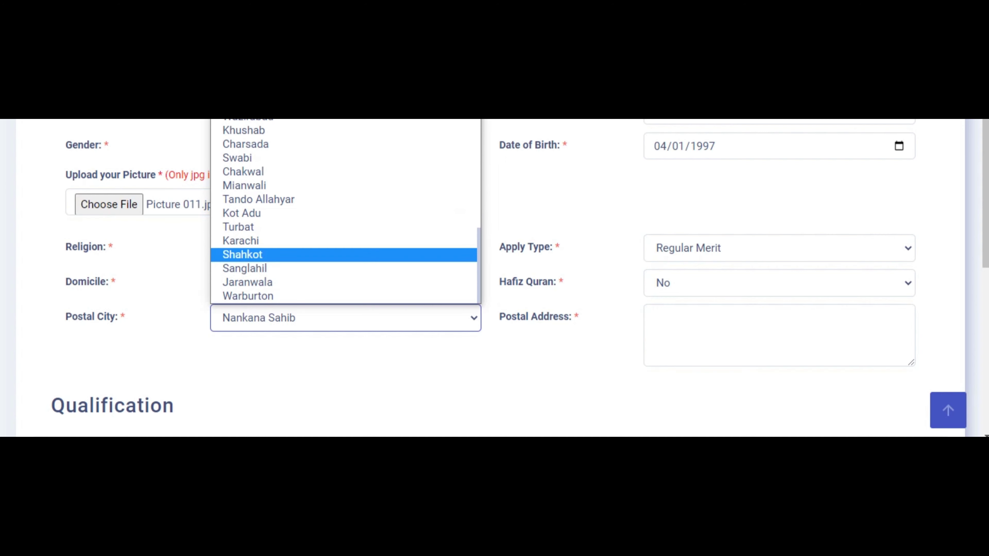
{"action": "left_click", "coordinate": [242, 255]}
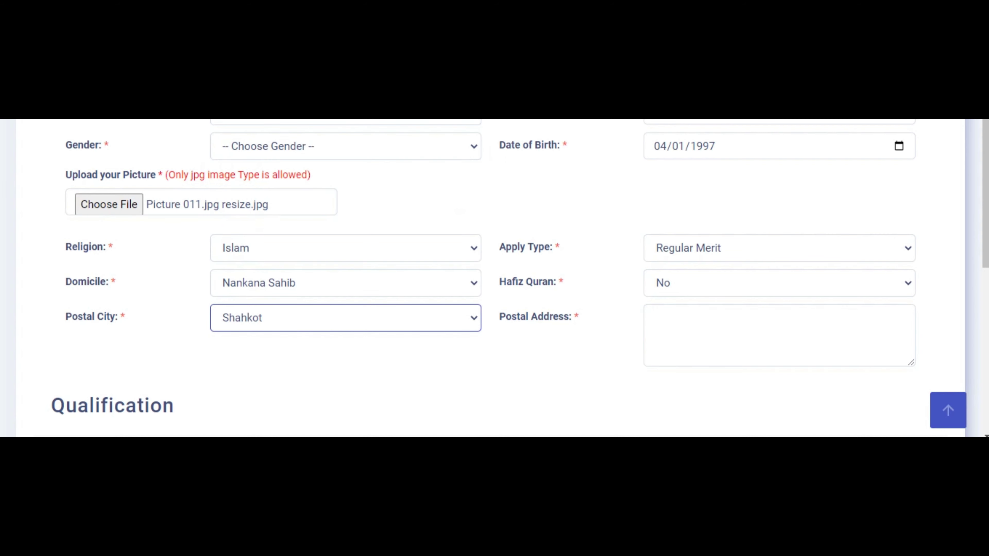
{"action": "left_click", "coordinate": [654, 317]}
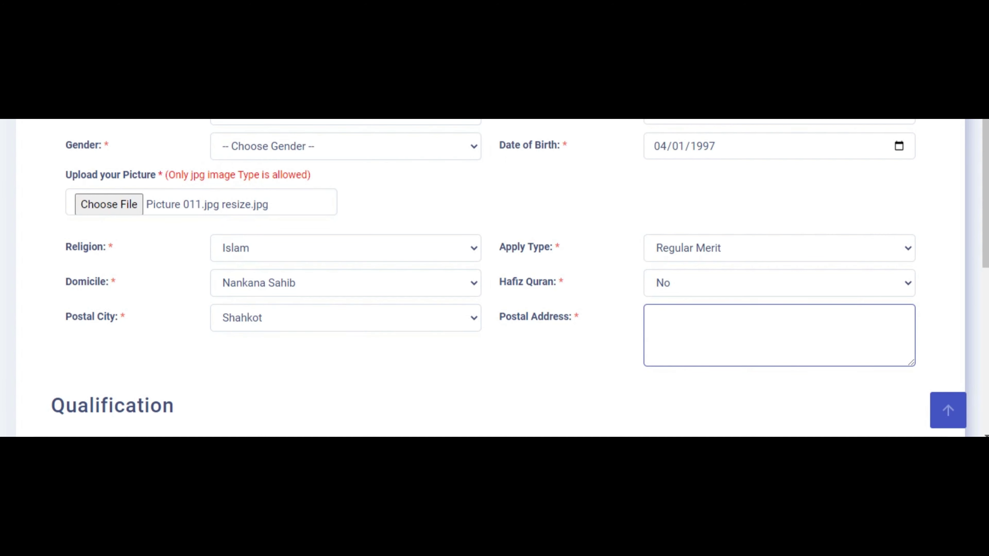
Enter the applicant's postal address and remove the extra letter from the misspelled town name.
{"action": "scroll", "coordinate": [502, 273], "scroll_direction": "down", "scroll_amount": 3}
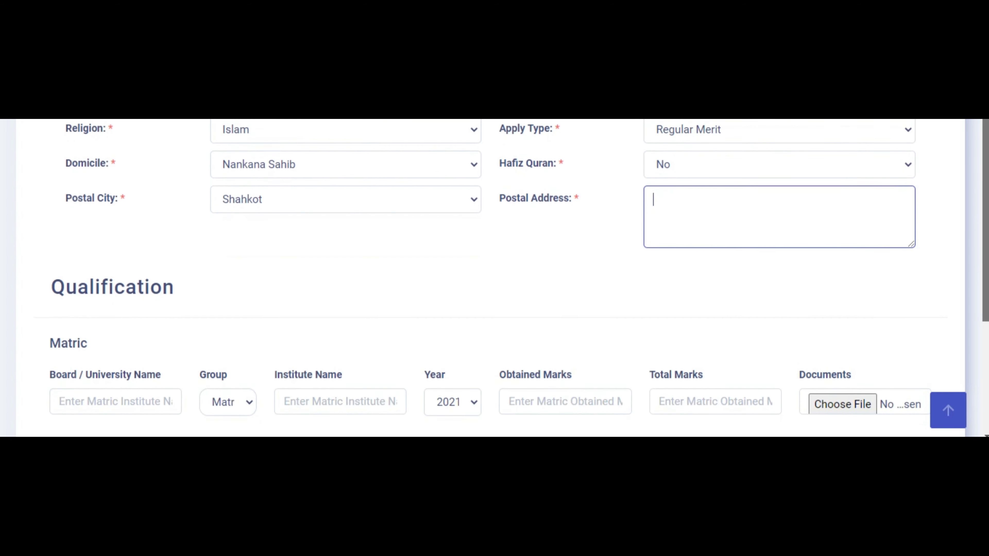
{"action": "type", "text": "Shah"}
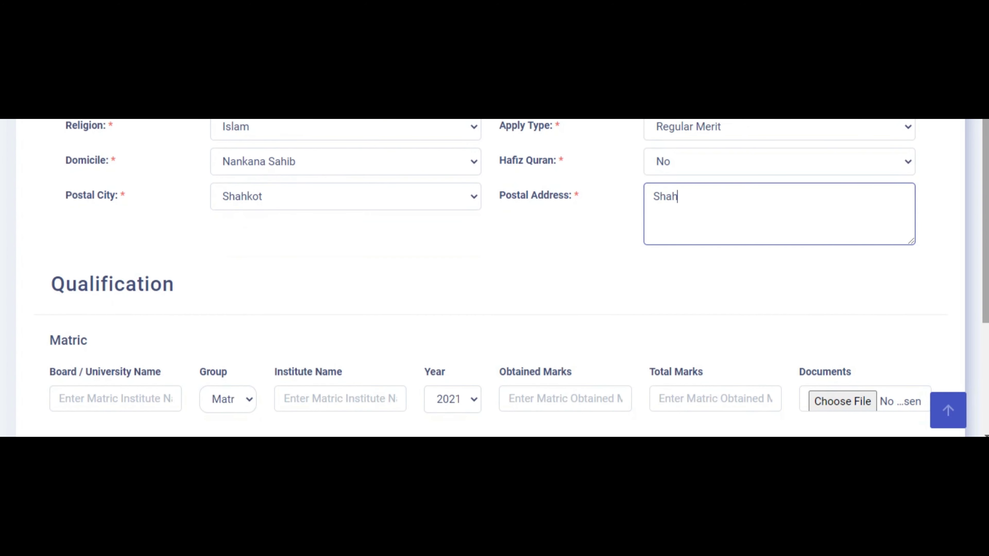
{"action": "type", "text": "ot,nanakana "}
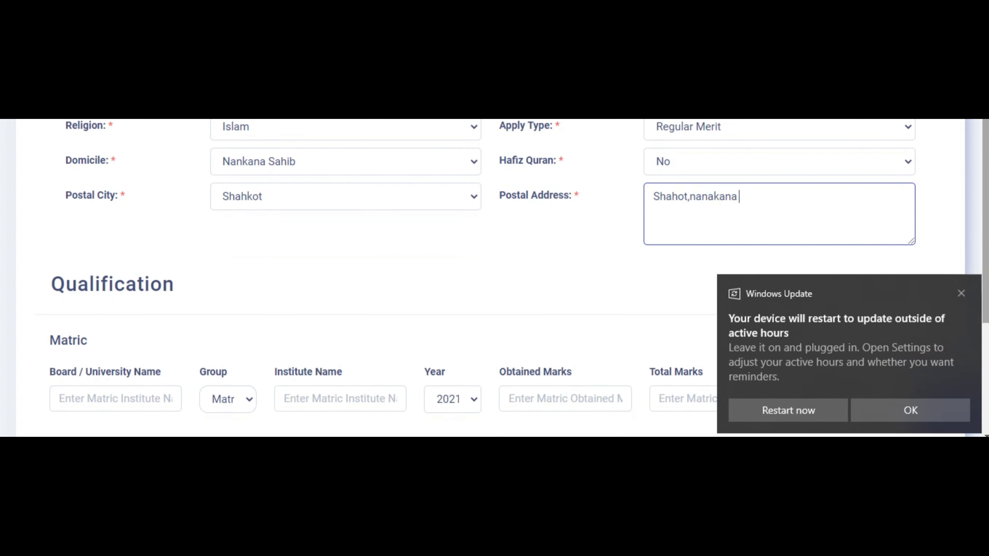
{"action": "type", "text": "sahib"}
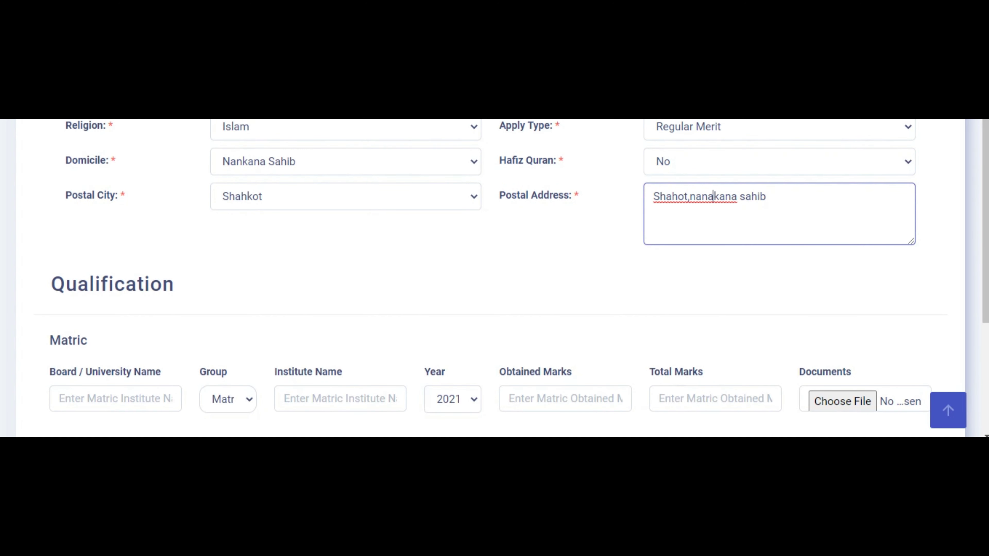
{"action": "key", "text": "BackSpace"}
{"action": "scroll", "coordinate": [519, 278], "scroll_direction": "down", "scroll_amount": 3}
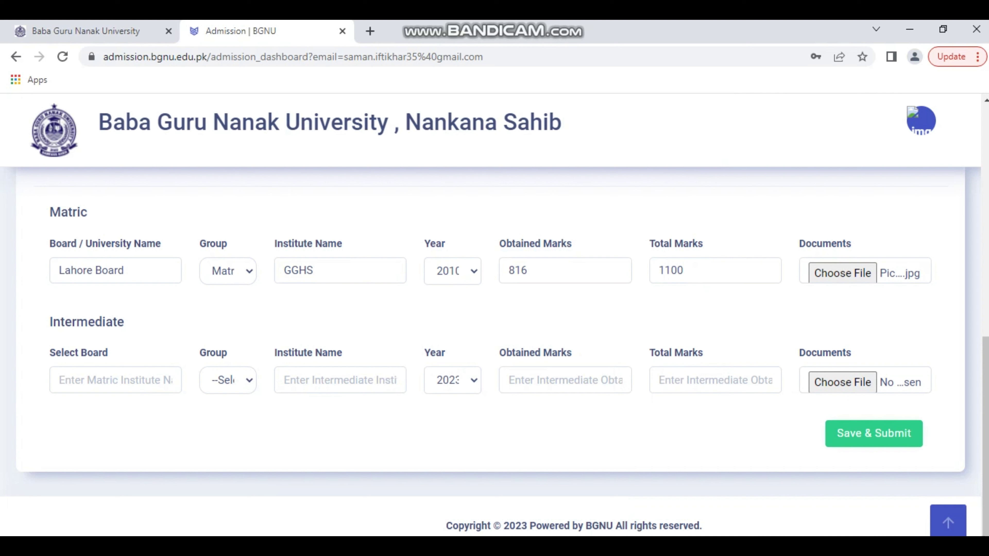
Set Intermediate board to Lahore Board, group Pre-Engineering, and institute name GGHS.
{"action": "left_click", "coordinate": [115, 379]}
{"action": "type", "text": "Lahore "}
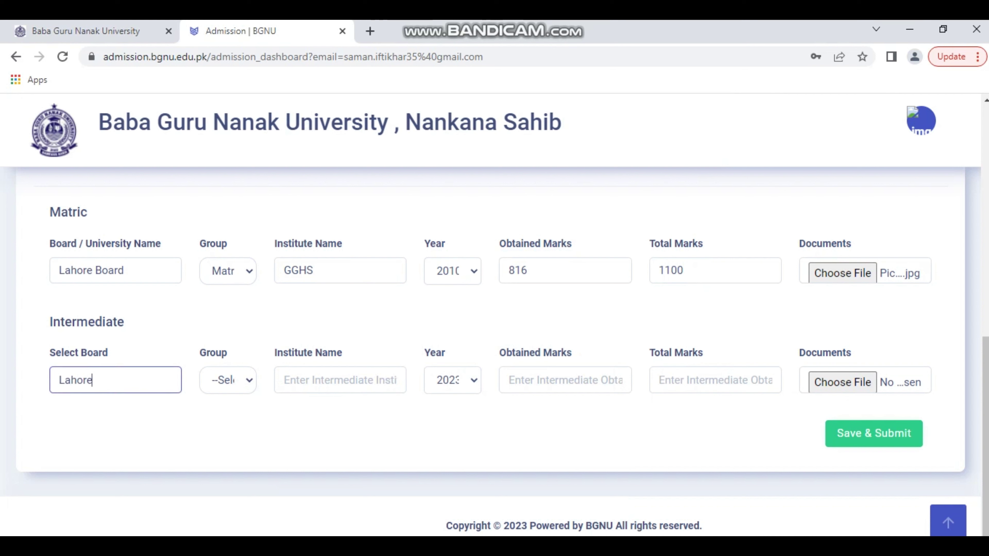
{"action": "type", "text": "Board"}
{"action": "left_click", "coordinate": [228, 380]}
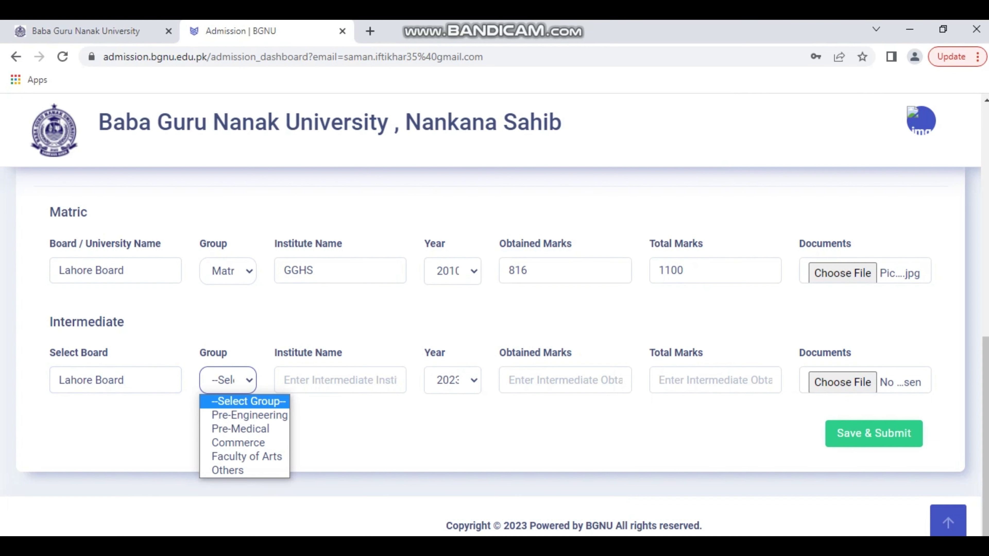
{"action": "key", "text": "Return"}
{"action": "left_click", "coordinate": [340, 380]}
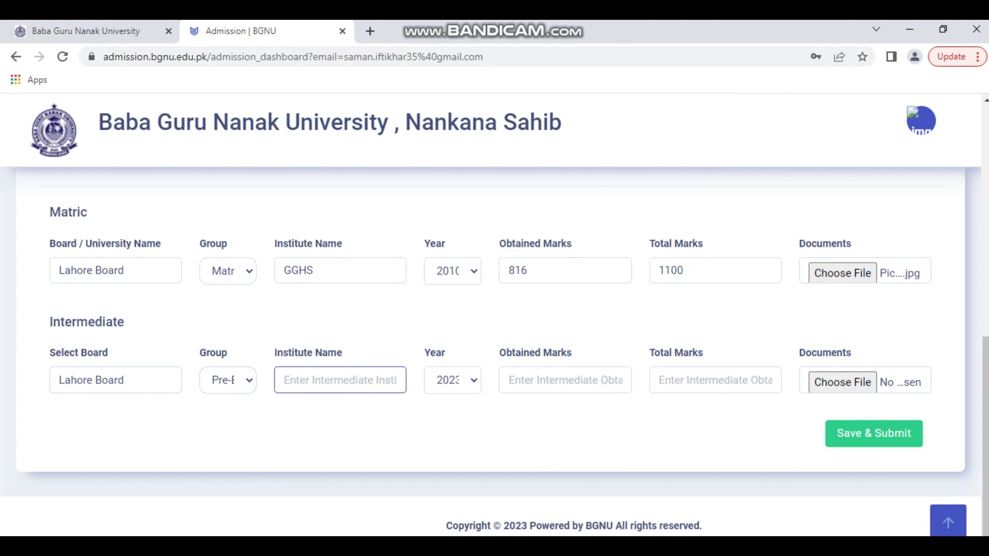
{"action": "type", "text": "P"}
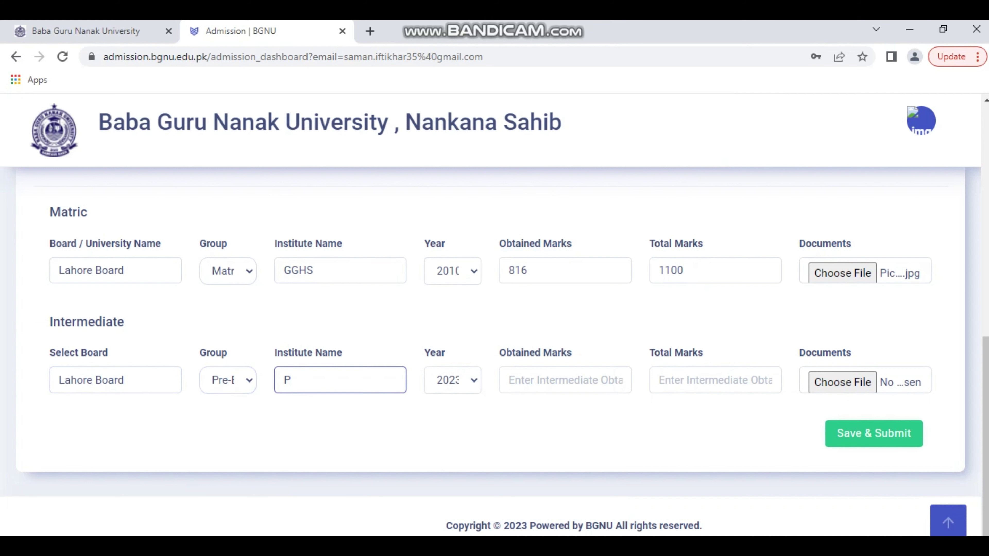
{"action": "type", "text": "unja"}
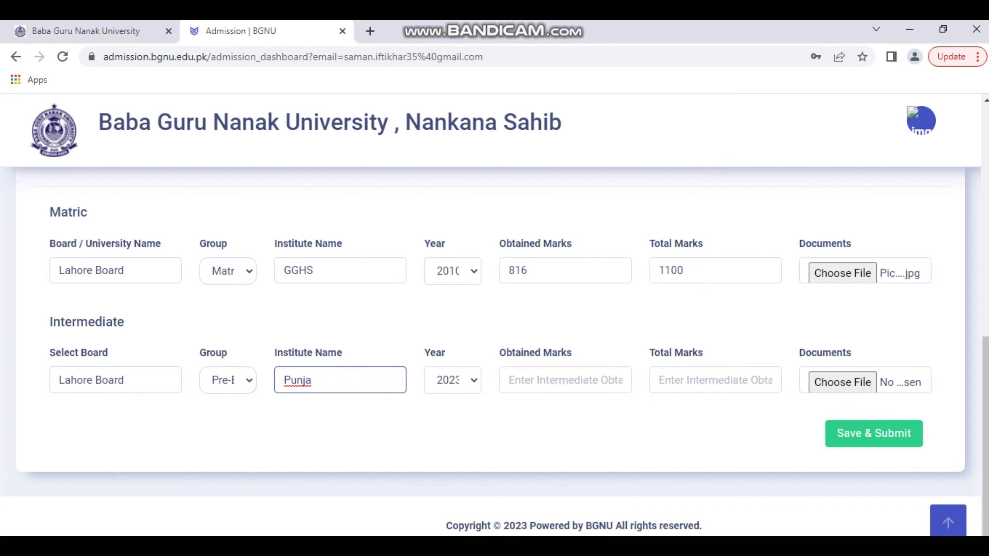
{"action": "key", "text": "BackSpace"}
{"action": "key", "text": "BackSpace"}
{"action": "key", "text": "BackSpace"}
{"action": "key", "text": "BackSpace"}
{"action": "key", "text": "BackSpace"}
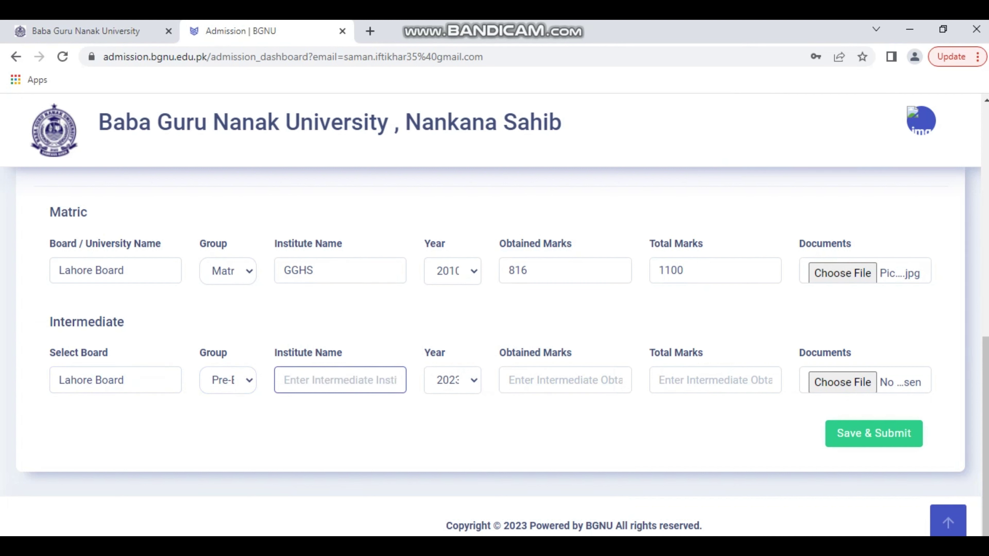
{"action": "type", "text": "GG"}
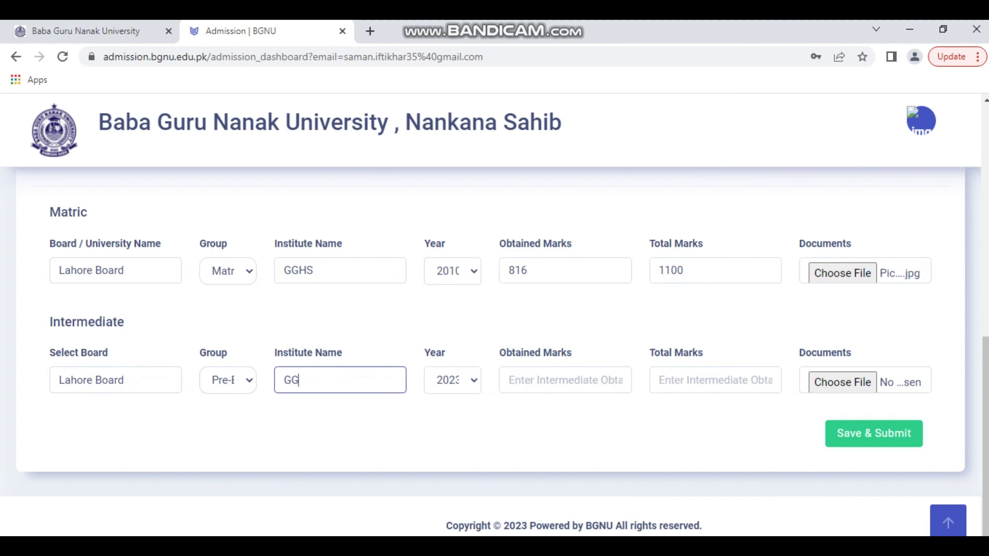
{"action": "type", "text": "HS"}
Give the Intermediate record year 2012 with 890 obtained out of 1100 total marks.
{"action": "left_click", "coordinate": [452, 380]}
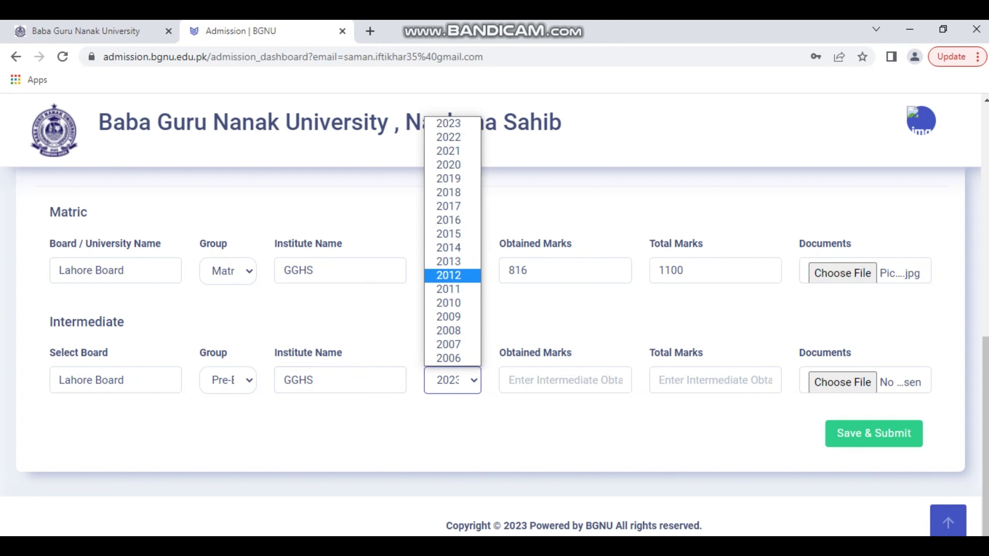
{"action": "left_click", "coordinate": [448, 275]}
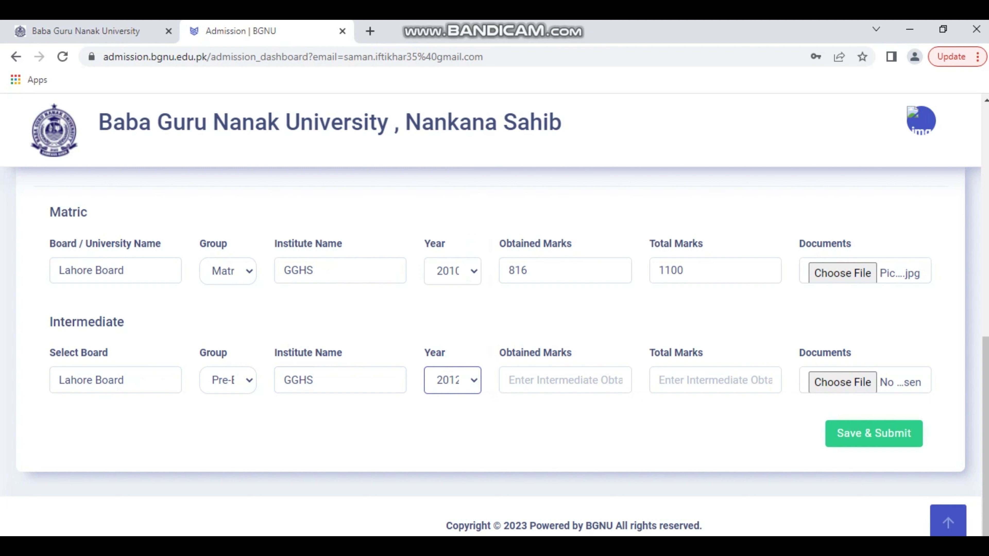
{"action": "left_click", "coordinate": [565, 380]}
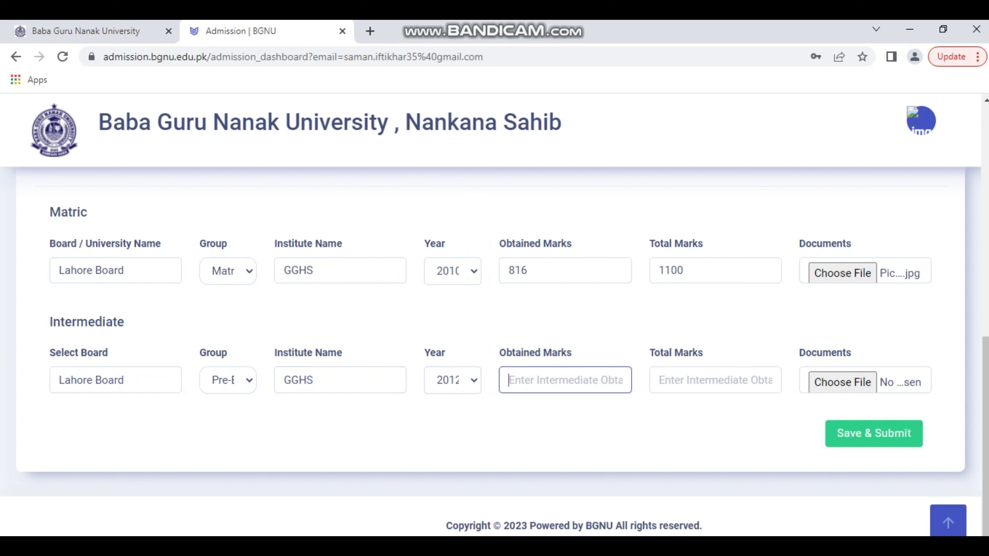
{"action": "type", "text": "7"}
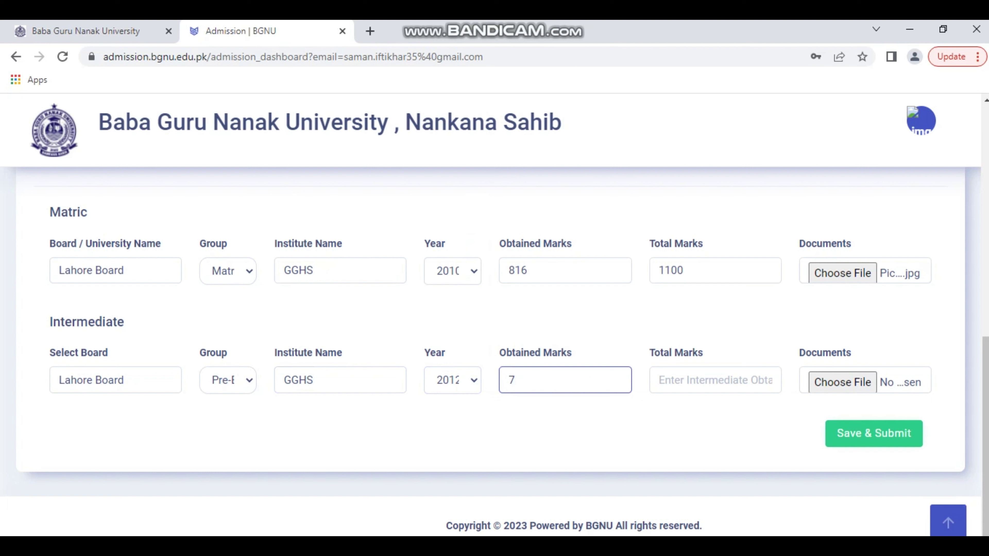
{"action": "key", "text": "BackSpace"}
{"action": "type", "text": "890"}
{"action": "left_click", "coordinate": [714, 379]}
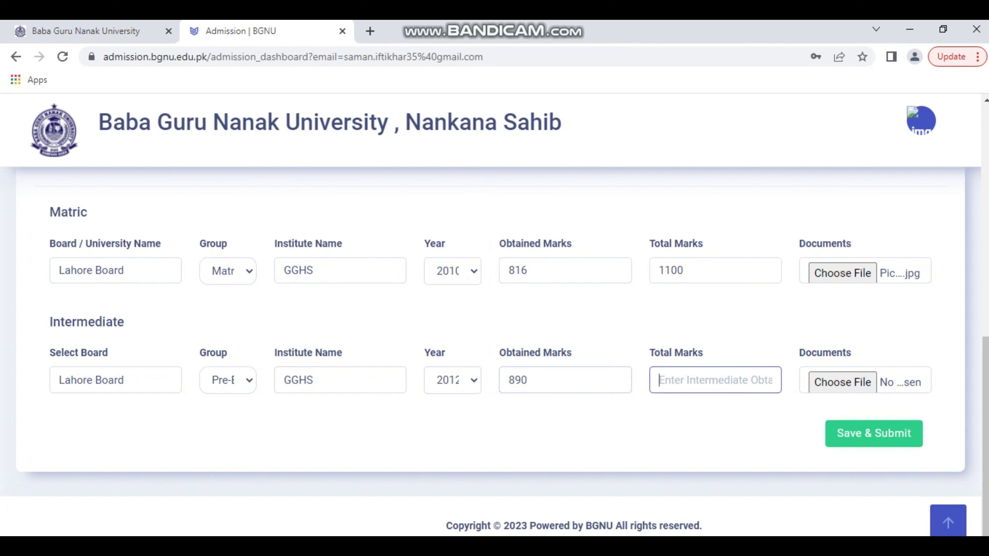
{"action": "type", "text": "1100"}
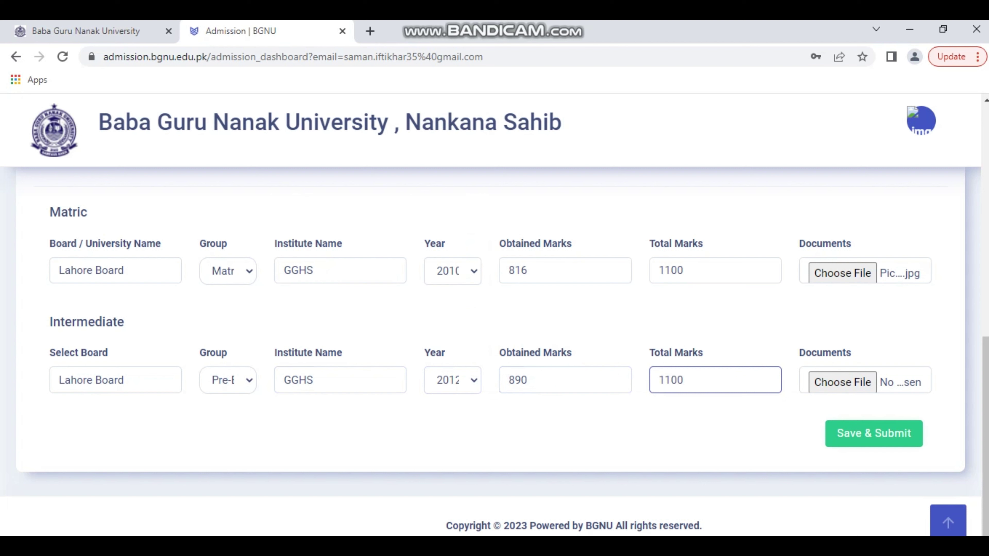
Correct the Matric total marks to 1050.
{"action": "left_click", "coordinate": [685, 271]}
{"action": "key", "text": "BackSpace"}
{"action": "key", "text": "BackSpace"}
{"action": "key", "text": "BackSpace"}
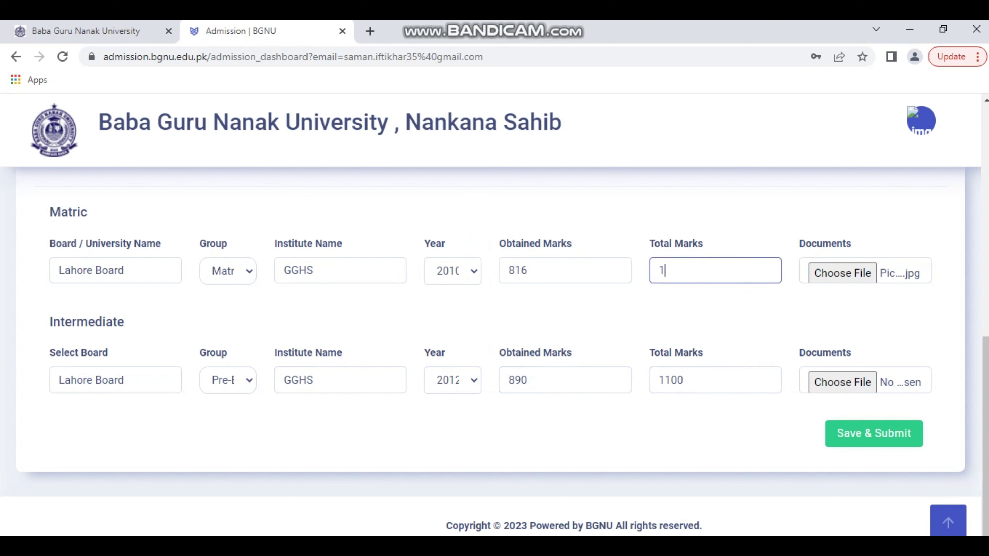
{"action": "type", "text": "050"}
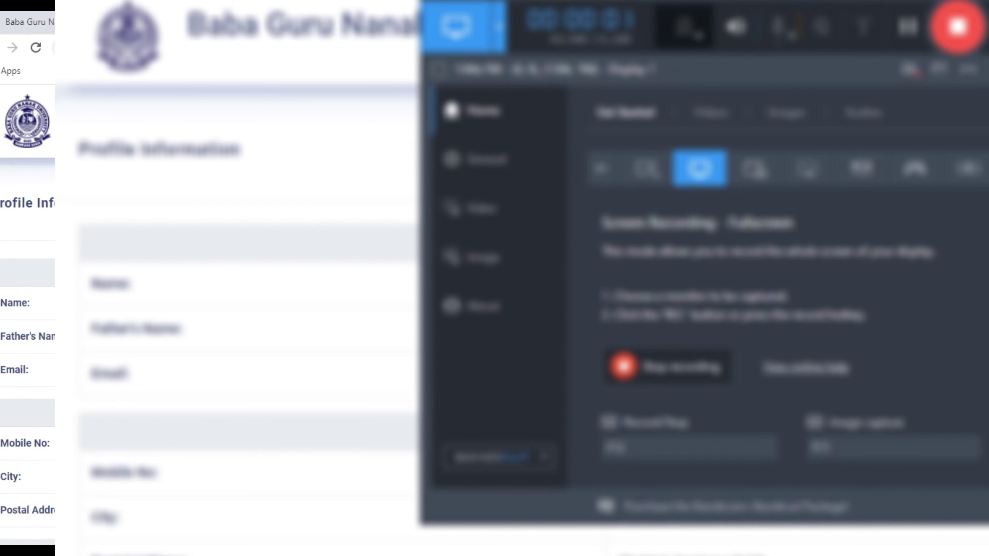
Scroll the Profile Information page down to the Education Information table and Final Submit button.
{"action": "scroll", "coordinate": [27, 350], "scroll_direction": "down", "scroll_amount": 3}
{"action": "scroll", "coordinate": [27, 350], "scroll_direction": "down", "scroll_amount": 10}
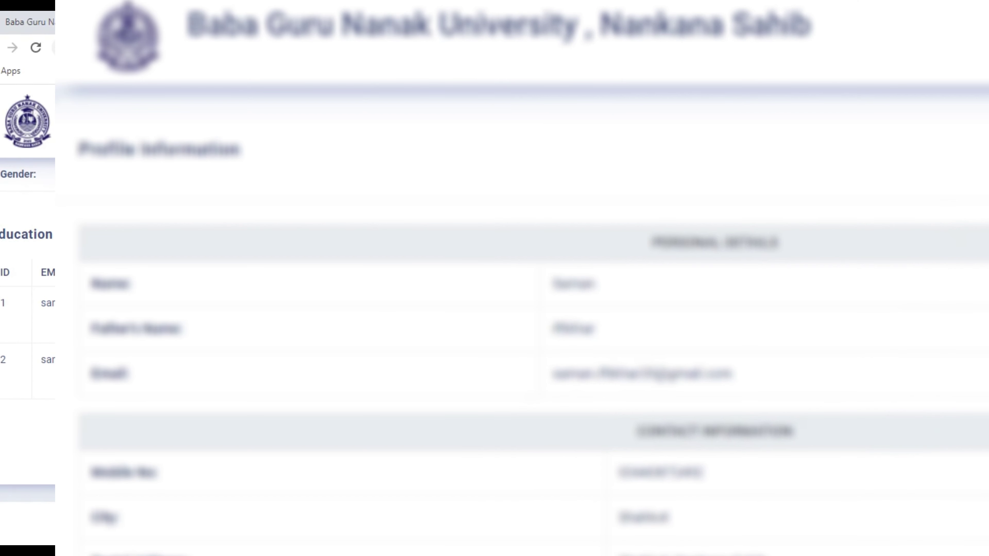
{"action": "scroll", "coordinate": [533, 323], "scroll_direction": "down", "scroll_amount": 5}
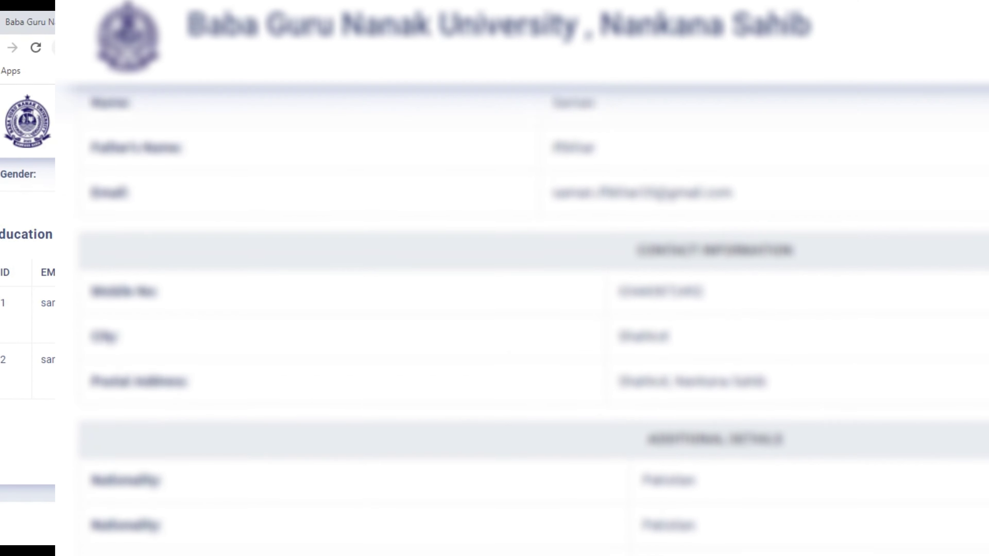
{"action": "scroll", "coordinate": [533, 323], "scroll_direction": "down", "scroll_amount": 14}
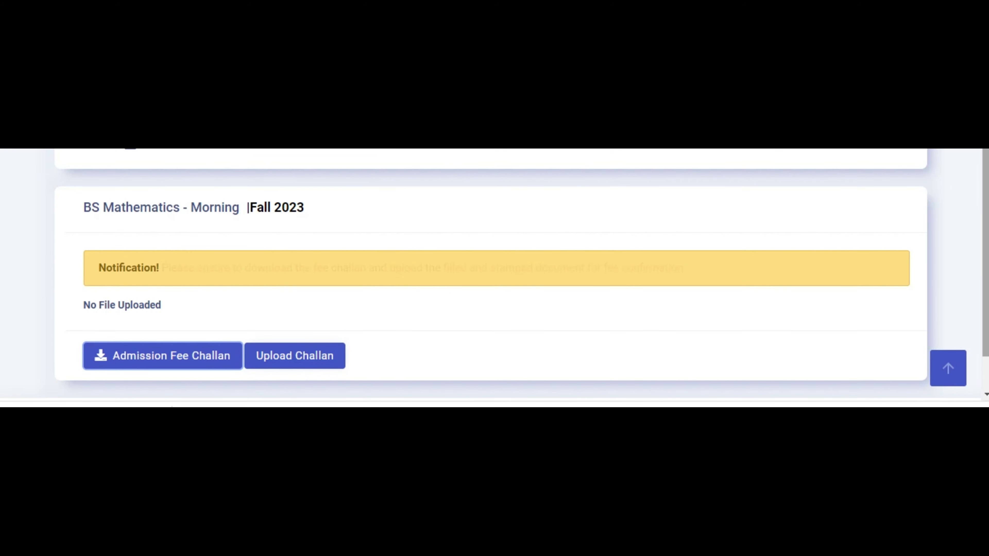
Scroll down to the BS Mathematics Morning Fall 2023 application and its fee challan section.
{"action": "scroll", "coordinate": [494, 273], "scroll_direction": "down", "scroll_amount": 2}
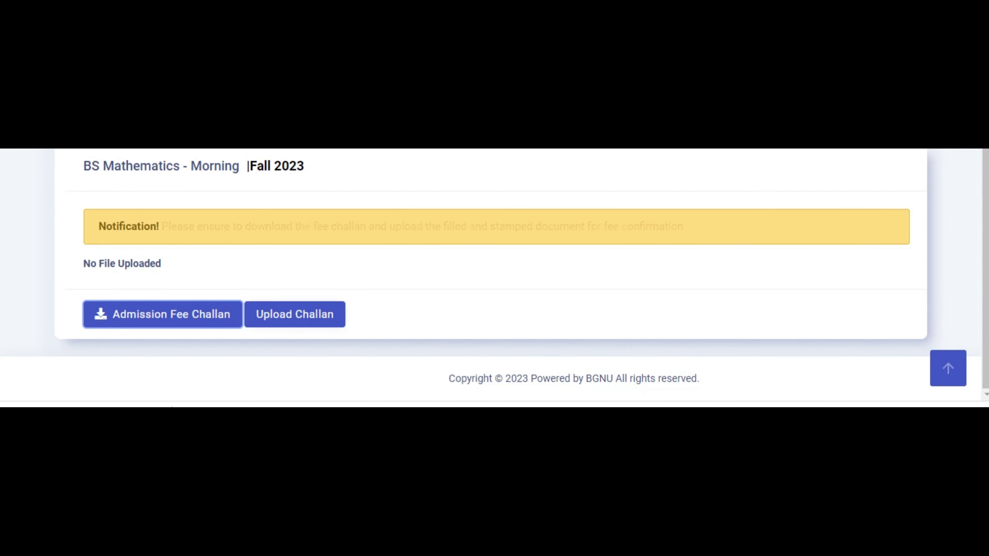